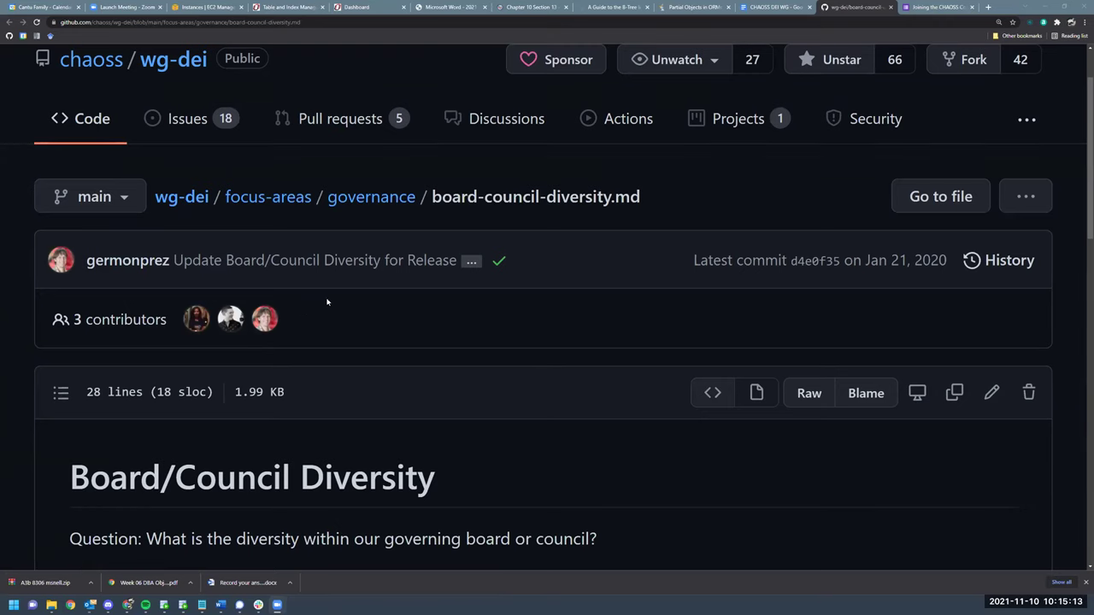
Open the raw version of board-council-diversity.md and select its entire text for copying.
{"action": "scroll", "coordinate": [764, 264], "scroll_direction": "down", "scroll_amount": 2}
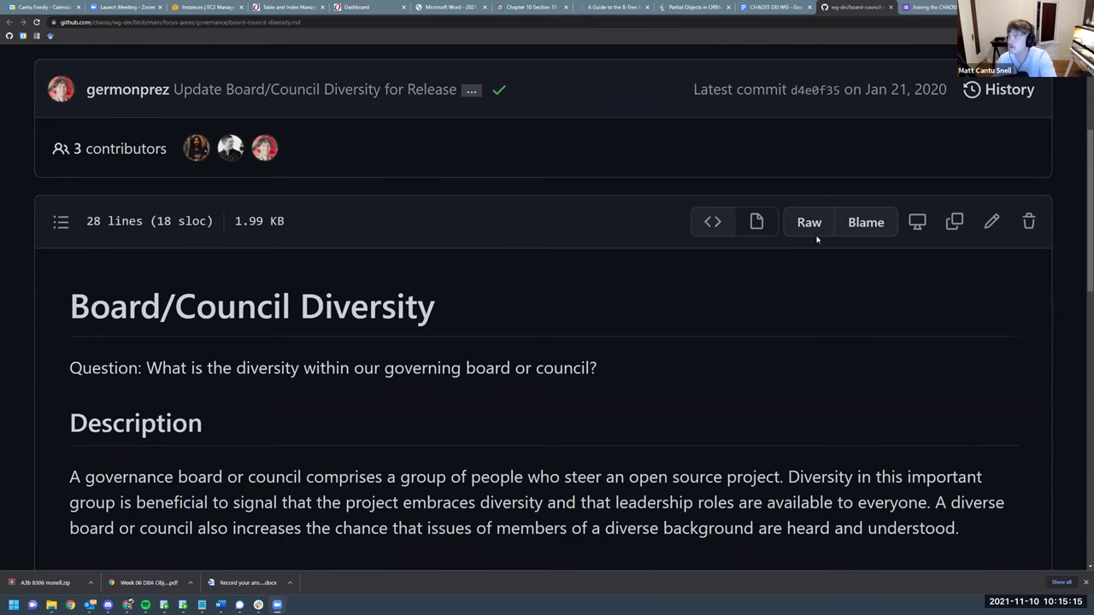
{"action": "left_click", "coordinate": [812, 230]}
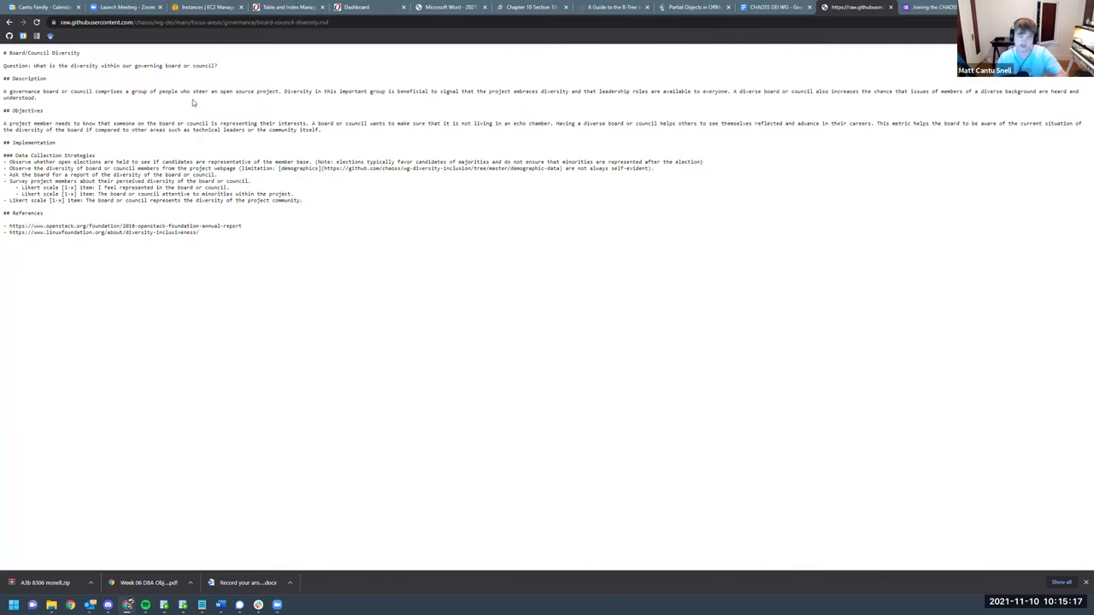
{"action": "key", "text": "ctrl+a"}
Create a blank Google Docs document from the Docs home page and paste the copied Board/Council Diversity text into it.
{"action": "left_click", "coordinate": [773, 7]}
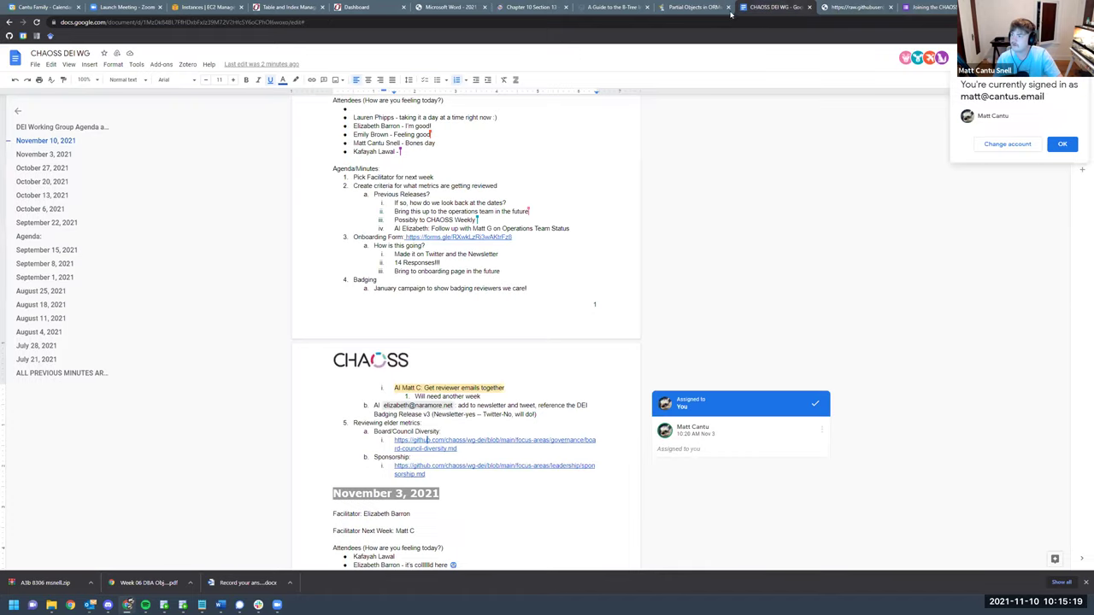
{"action": "right_click", "coordinate": [17, 61]}
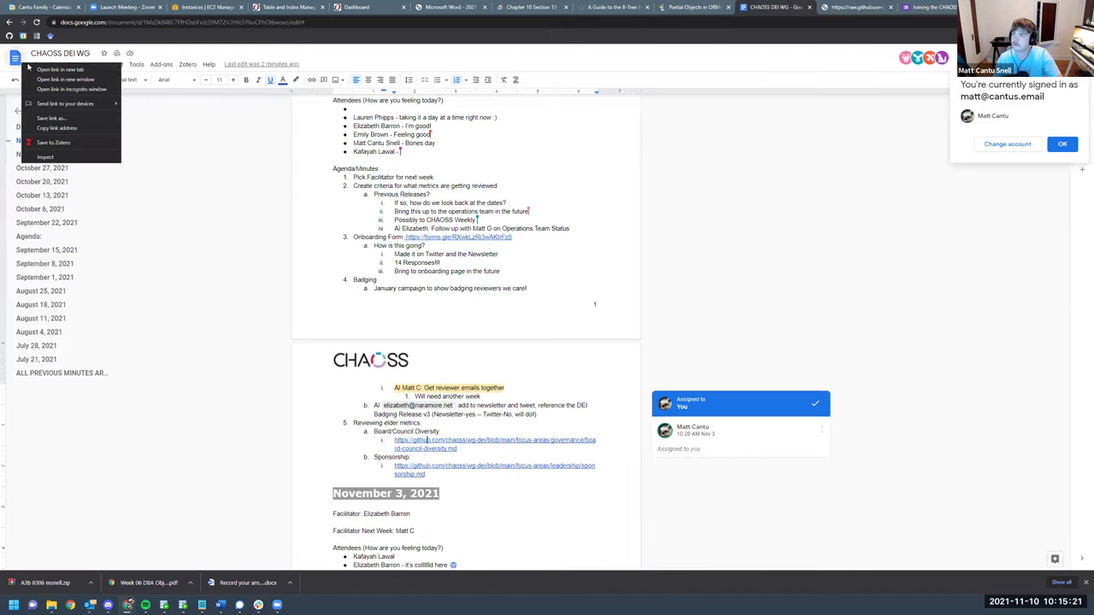
{"action": "left_click", "coordinate": [45, 73]}
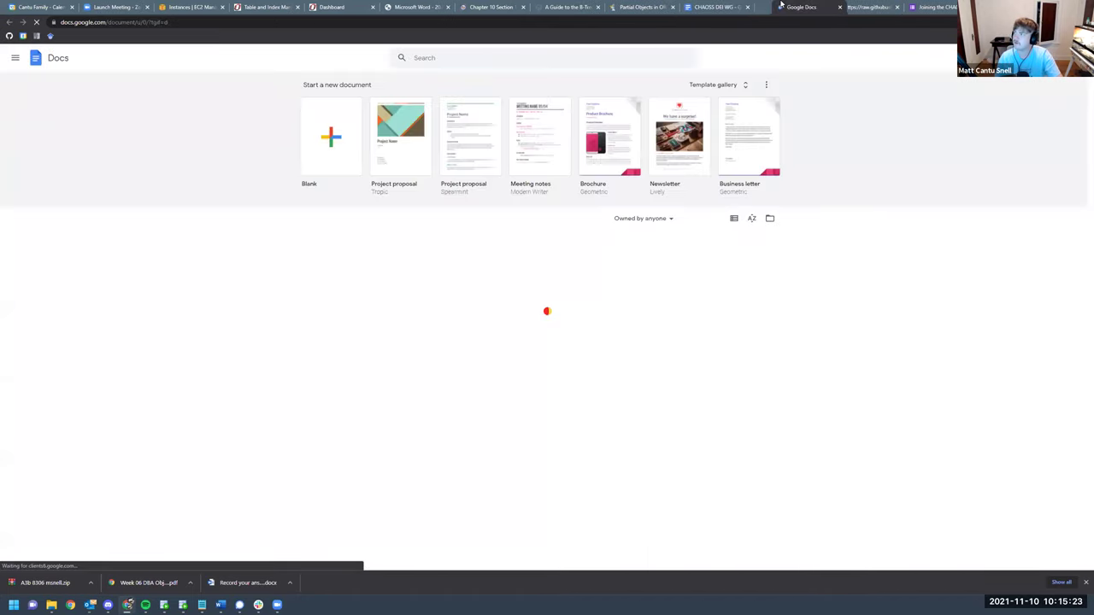
{"action": "left_click", "coordinate": [321, 132]}
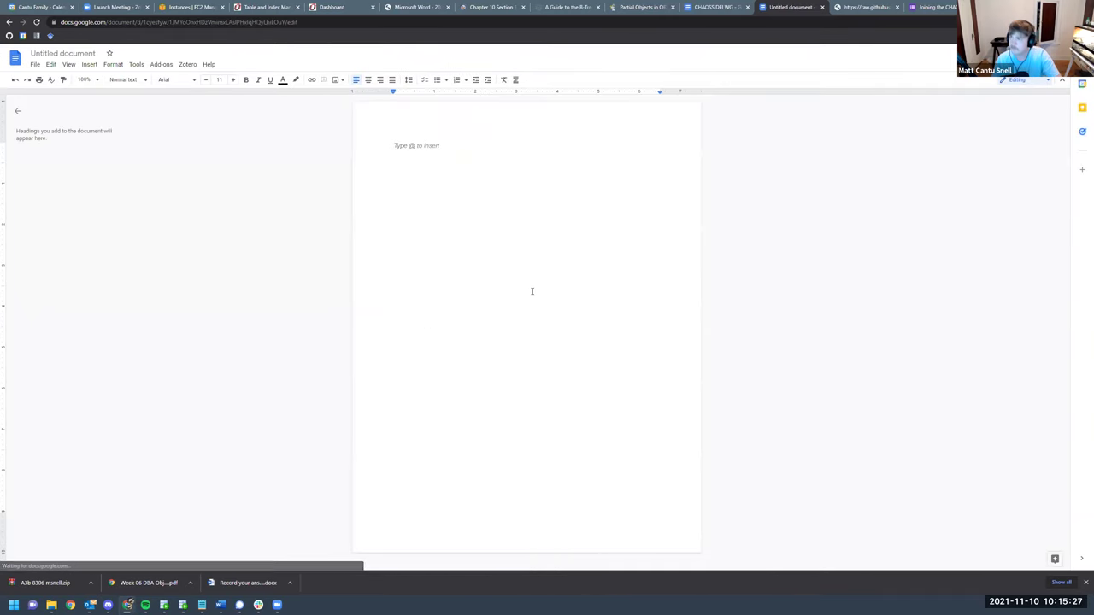
{"action": "key", "text": "ctrl+v"}
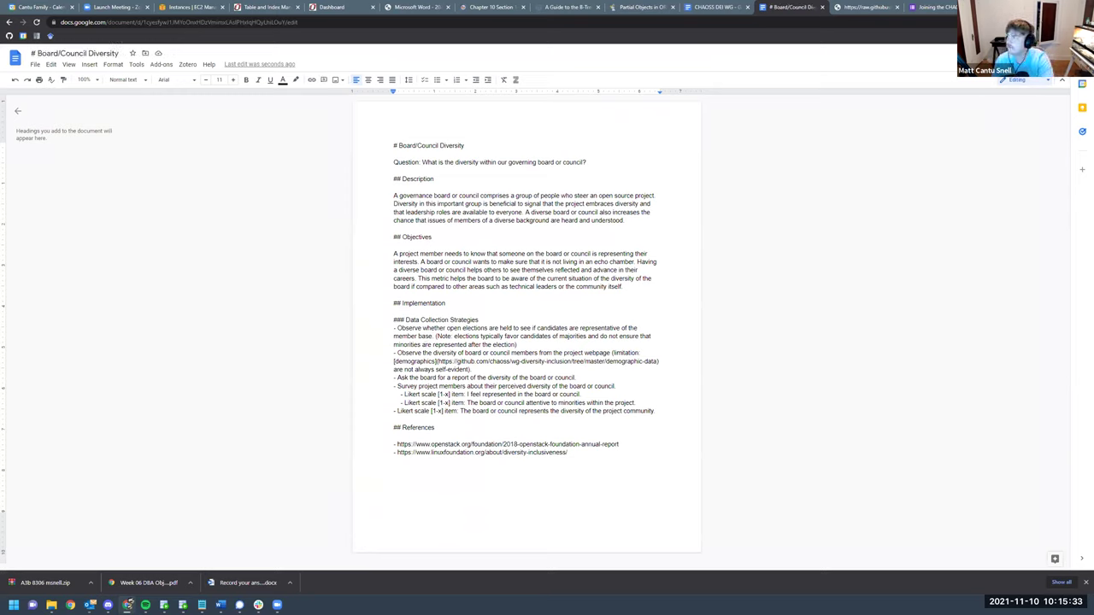
Share the Board/Council Diversity document so anyone with the link can edit, and copy its link.
{"action": "left_click", "coordinate": [1013, 57]}
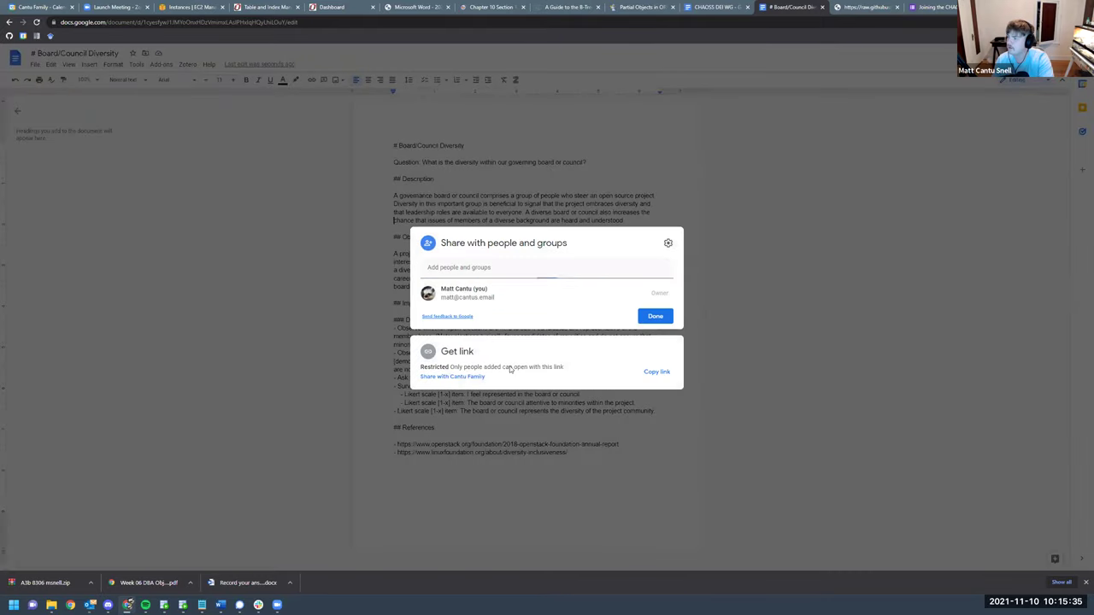
{"action": "left_click", "coordinate": [461, 359]}
{"action": "left_click", "coordinate": [480, 342]}
{"action": "left_click", "coordinate": [508, 415]}
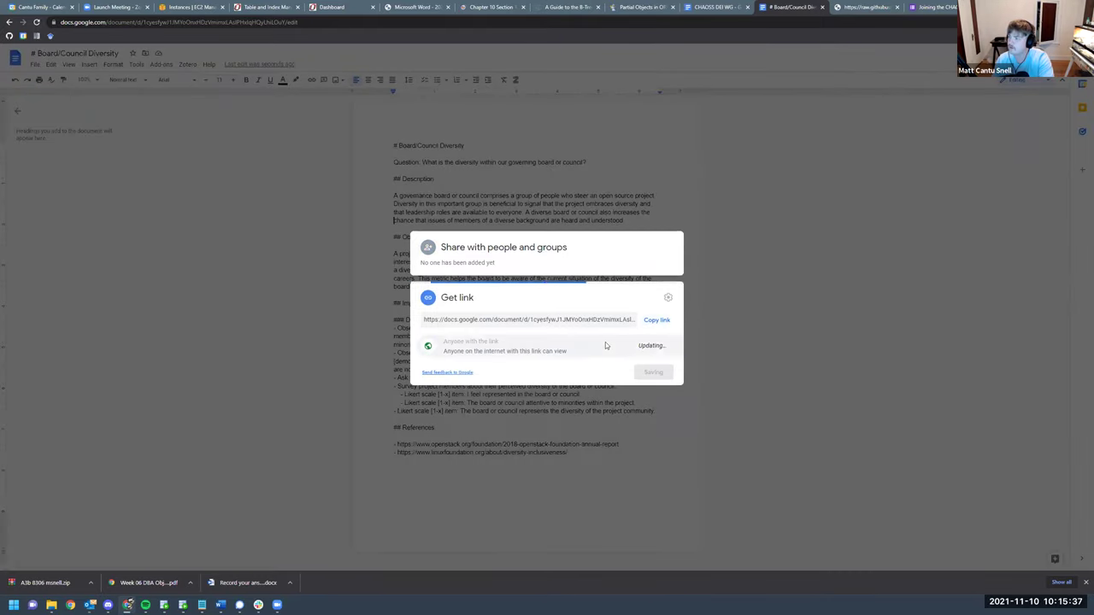
{"action": "left_click", "coordinate": [649, 346]}
{"action": "left_click", "coordinate": [659, 408]}
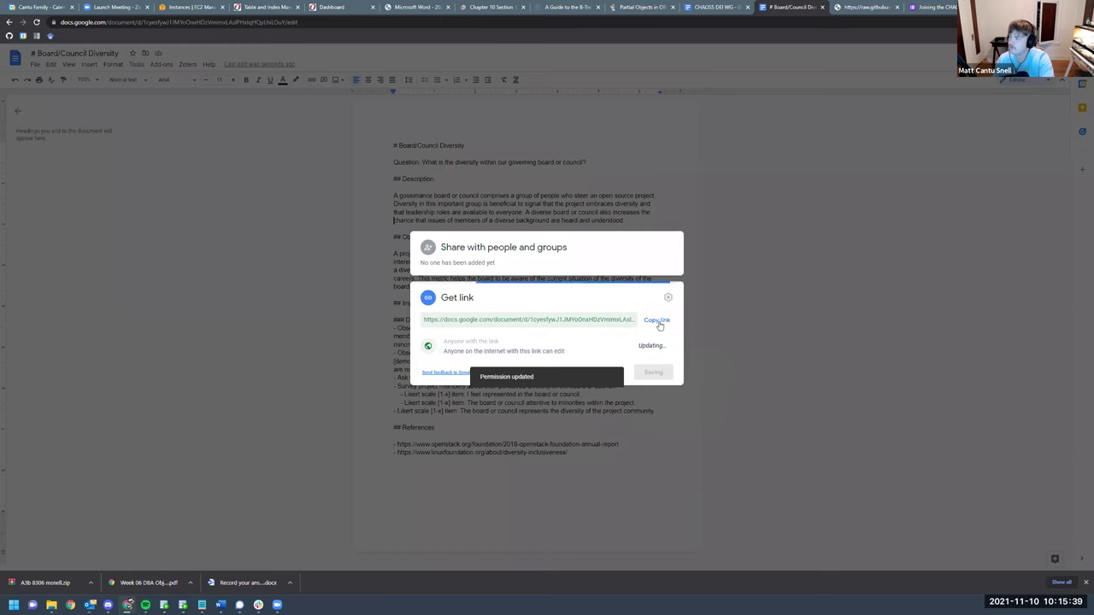
{"action": "left_click", "coordinate": [658, 321]}
{"action": "left_click", "coordinate": [654, 371]}
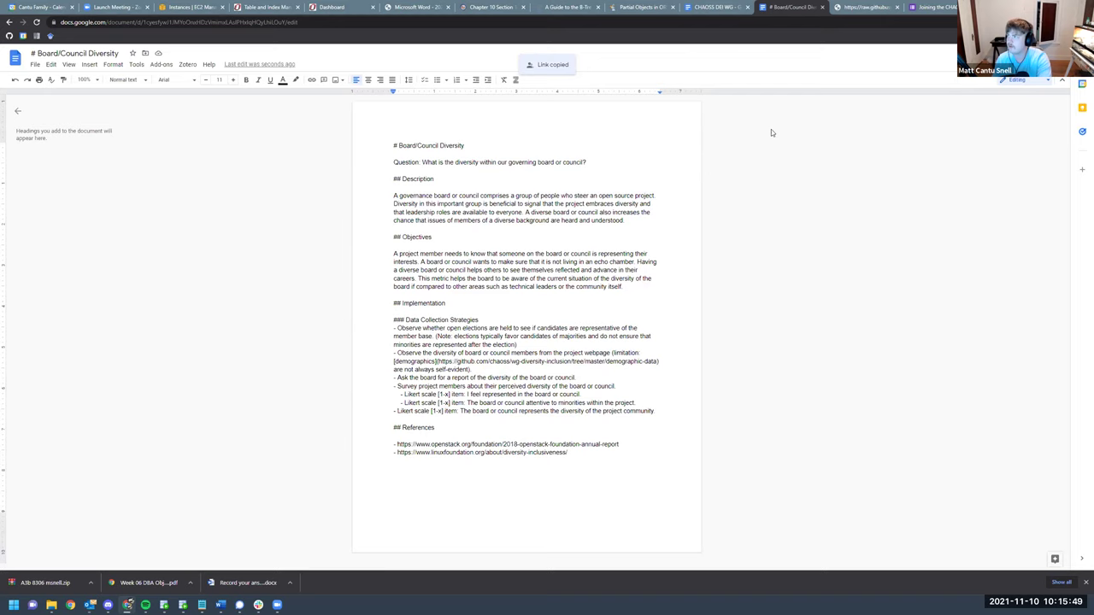
In the CHAOSS DEI WG minutes, insert the copied document link as a new sub-item below the Board/Council Diversity GitHub link.
{"action": "left_click", "coordinate": [718, 8]}
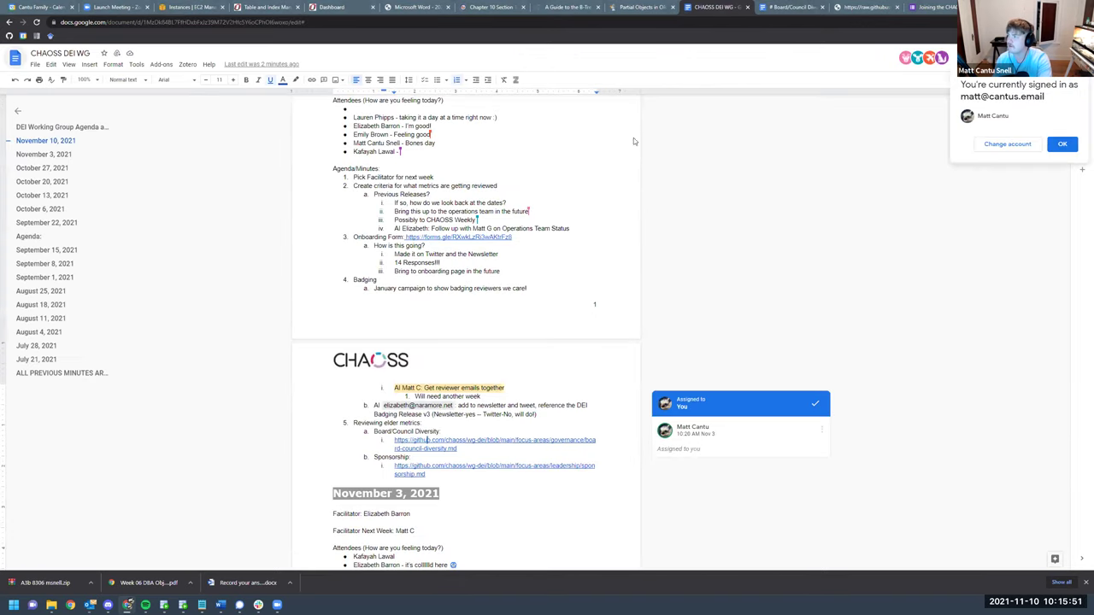
{"action": "triple_click", "coordinate": [465, 451]}
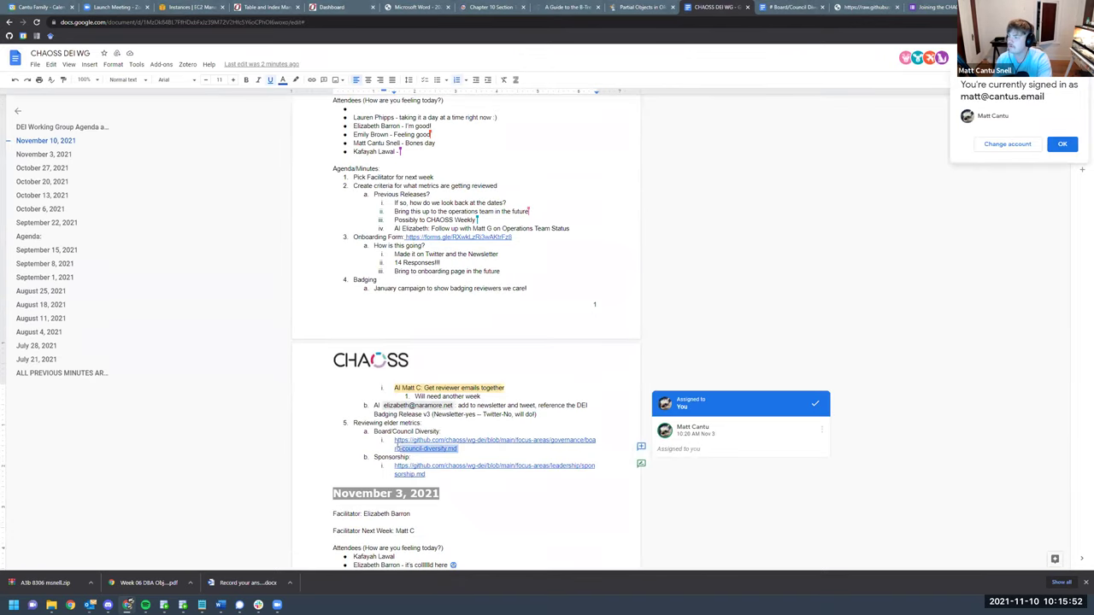
{"action": "left_click", "coordinate": [471, 452]}
{"action": "key", "text": "Return"}
{"action": "key", "text": "ctrl+v"}
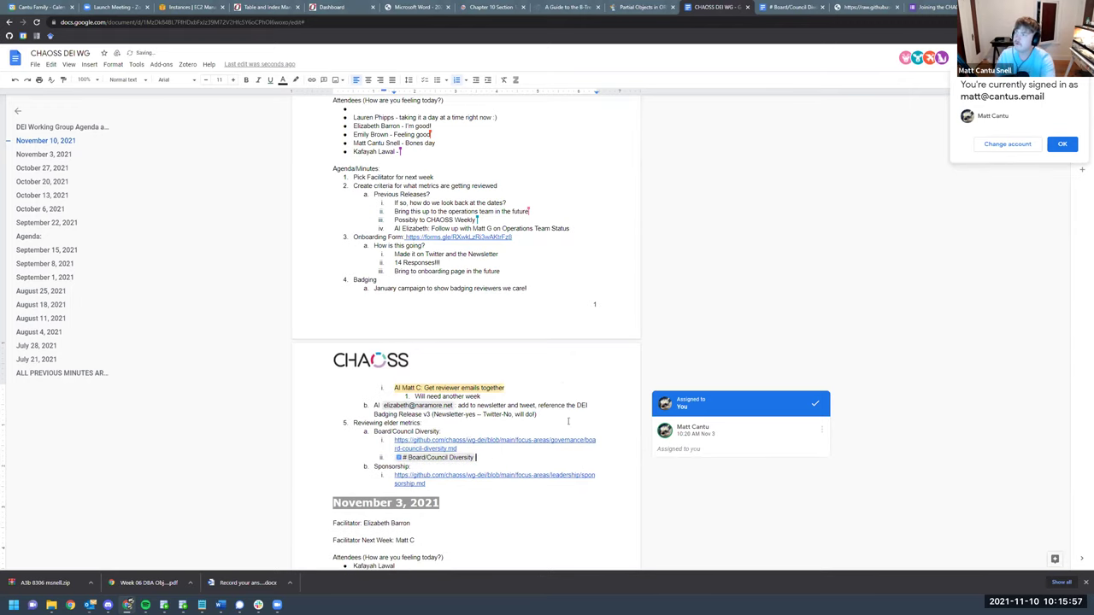
Set the Board/Council Diversity document to Suggesting mode.
{"action": "left_click", "coordinate": [791, 6]}
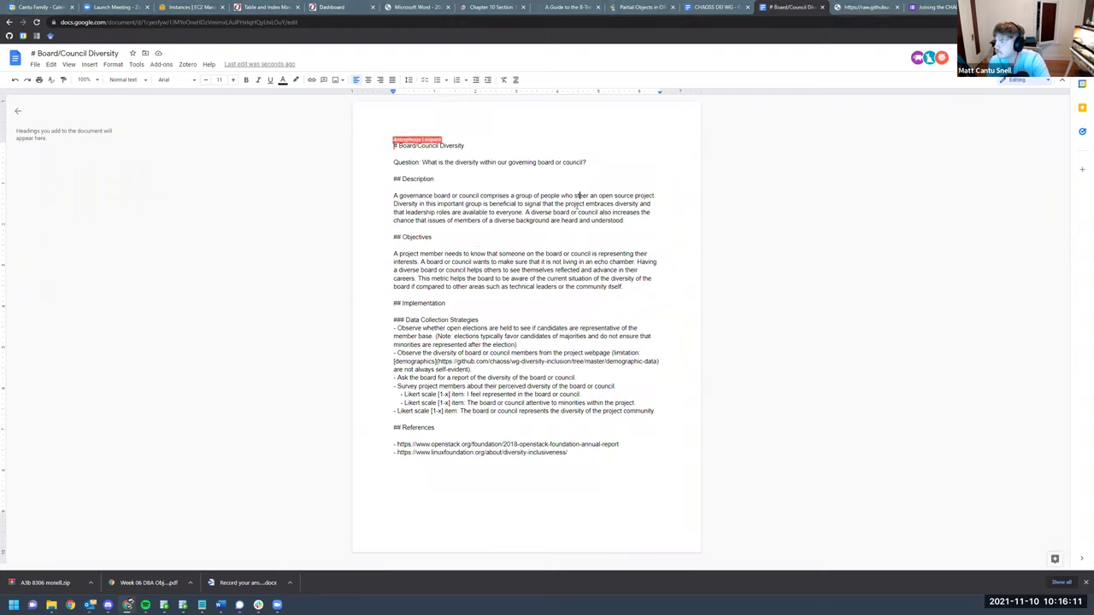
{"action": "left_click_drag", "start_coordinate": [561, 196], "coordinate": [540, 195]}
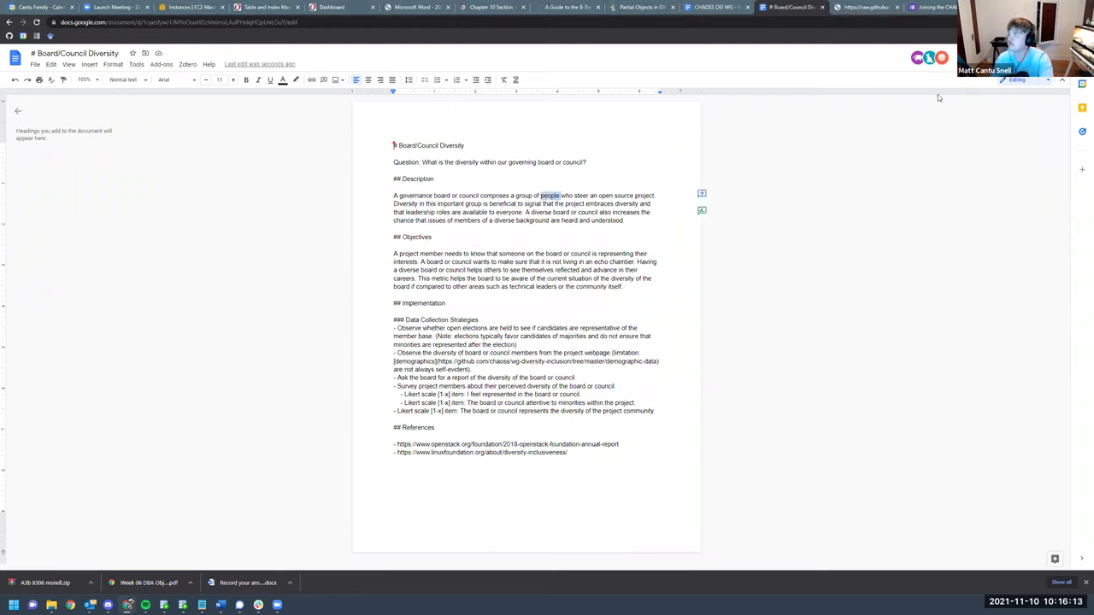
{"action": "left_click", "coordinate": [1019, 80]}
{"action": "left_click", "coordinate": [1018, 118]}
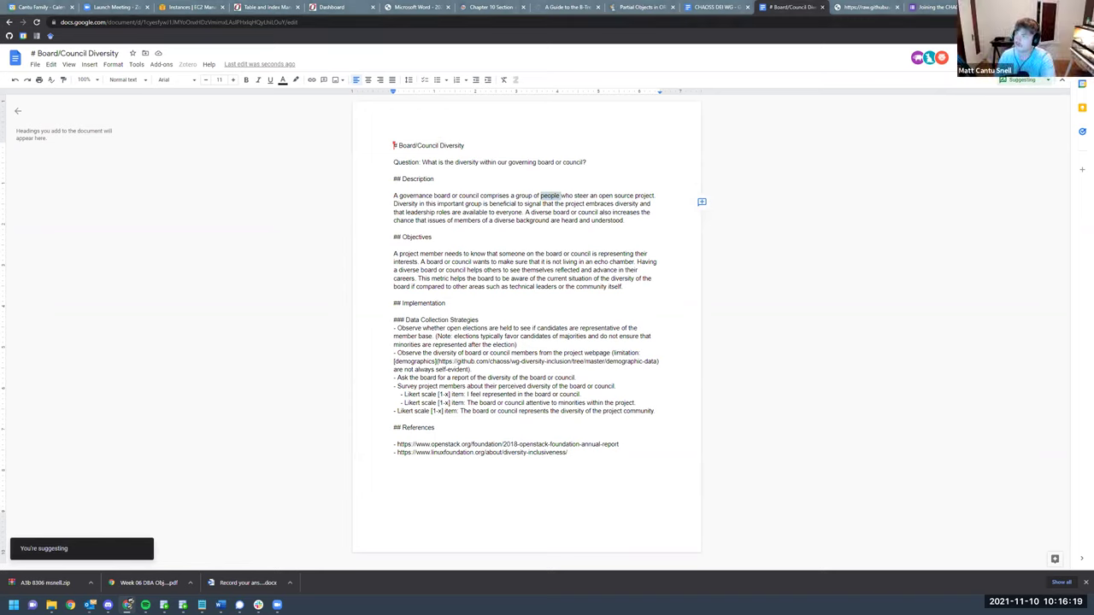
{"action": "left_click", "coordinate": [1015, 80]}
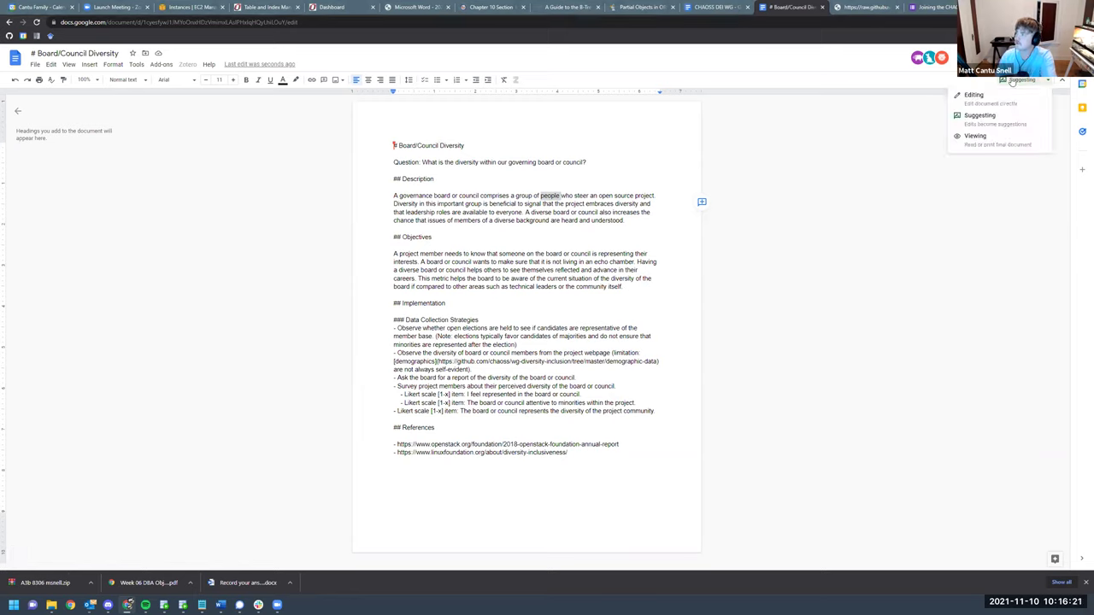
{"action": "left_click", "coordinate": [1014, 81]}
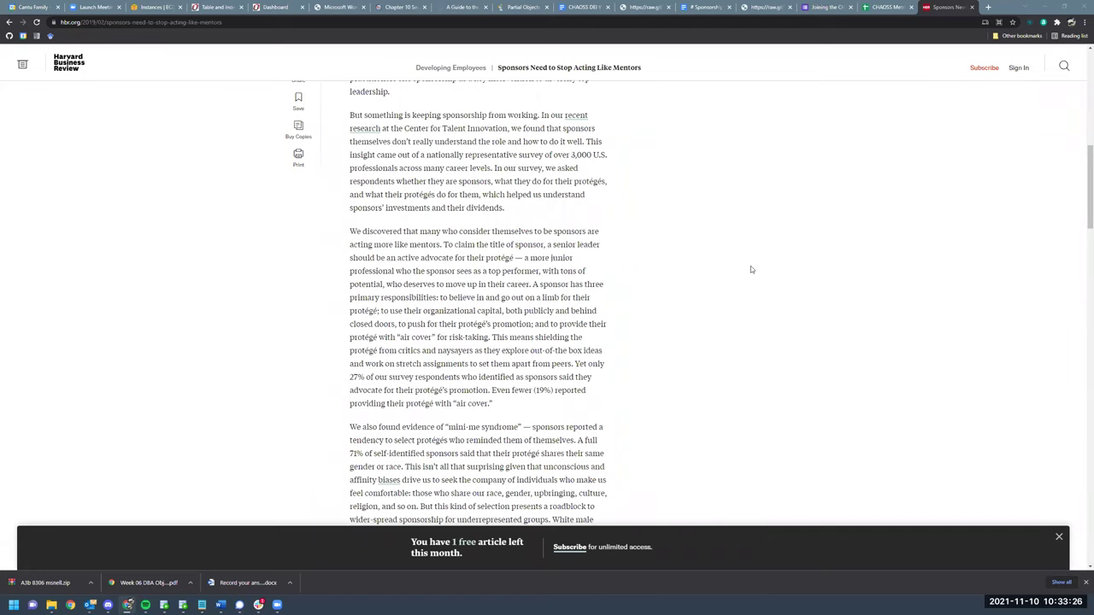
In the Sponsorship document, suggest adding the word "Leader" before "Sponsorship" in the title line.
{"action": "left_click", "coordinate": [705, 7]}
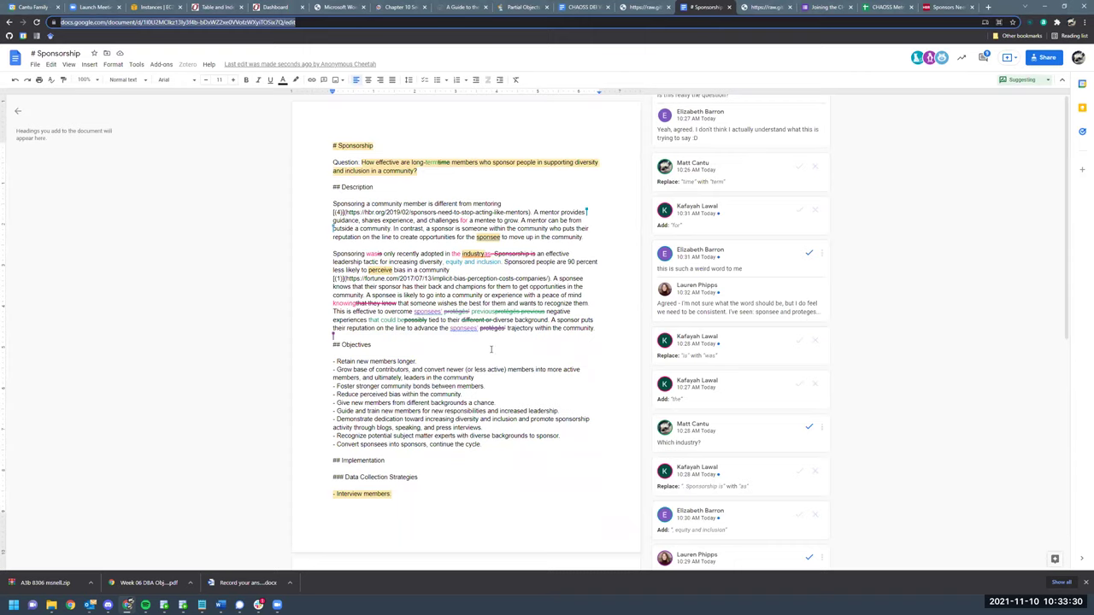
{"action": "scroll", "coordinate": [575, 351], "scroll_direction": "down", "scroll_amount": 7}
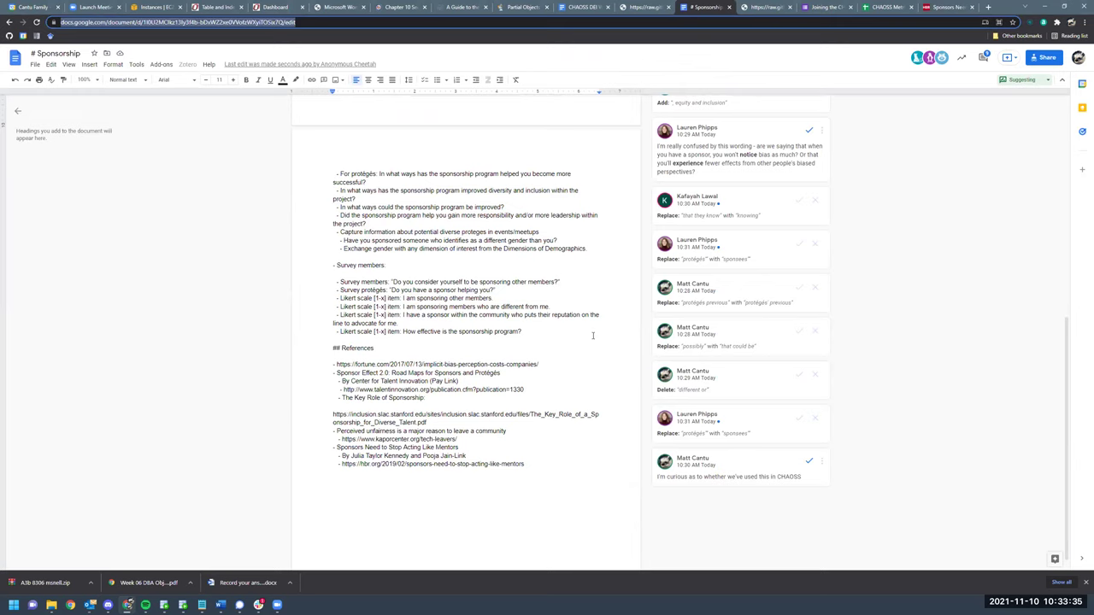
{"action": "scroll", "coordinate": [556, 329], "scroll_direction": "up", "scroll_amount": 12}
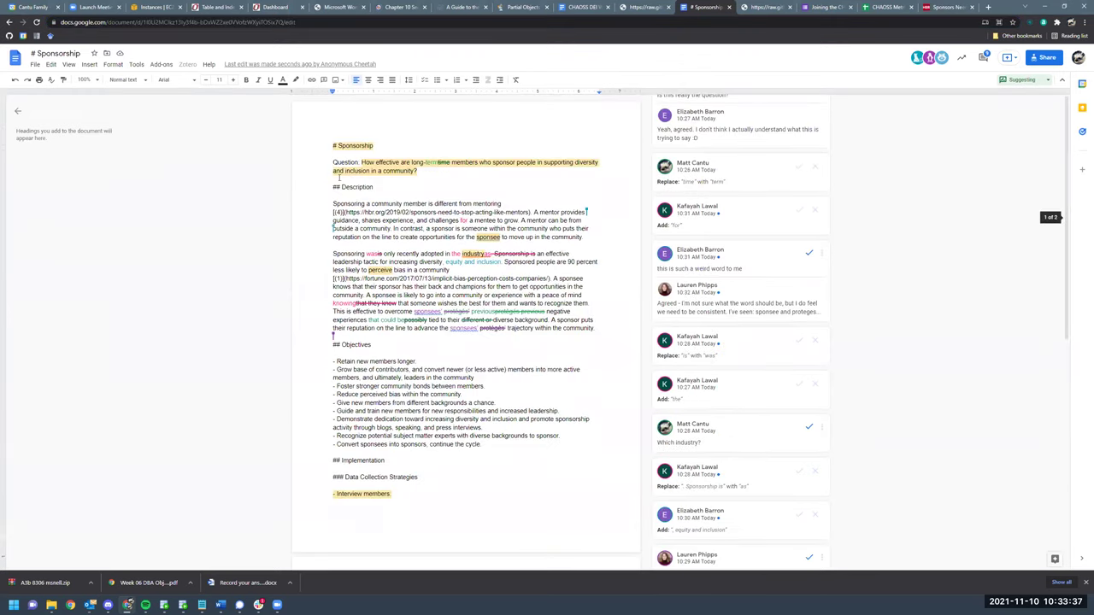
{"action": "left_click", "coordinate": [336, 145]}
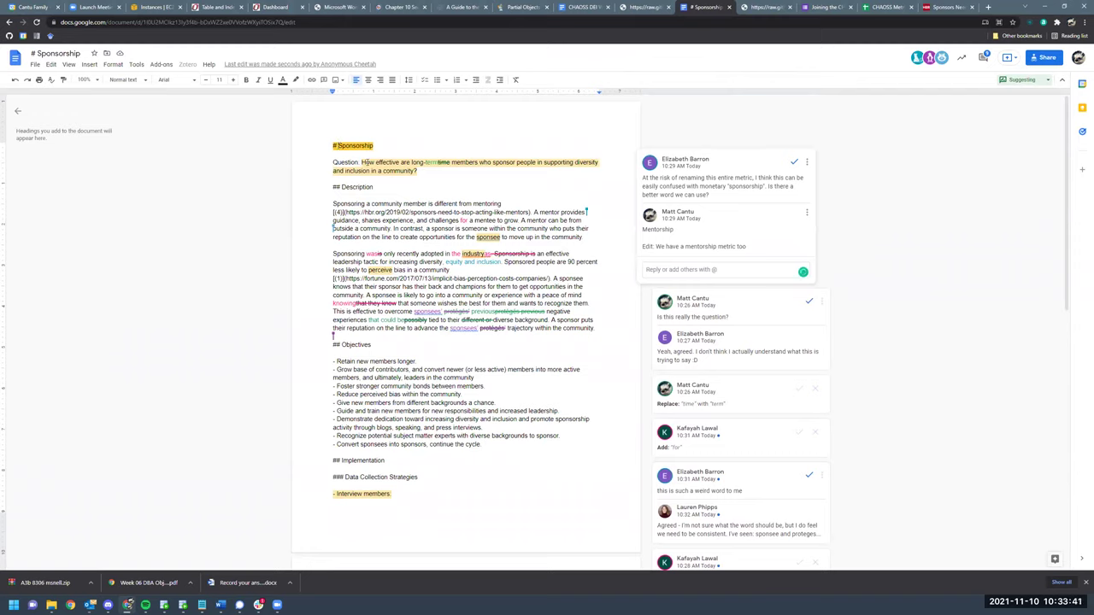
{"action": "type", "text": "Leader"}
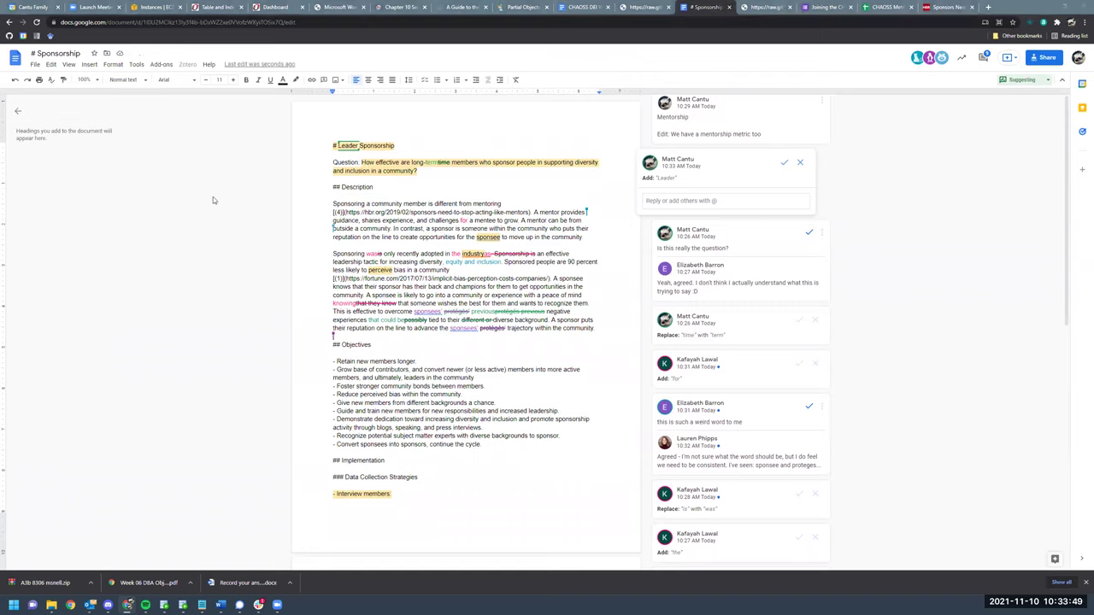
Replace the suggested word "Leader" in the Sponsorship title with "Personal".
{"action": "left_click", "coordinate": [338, 147]}
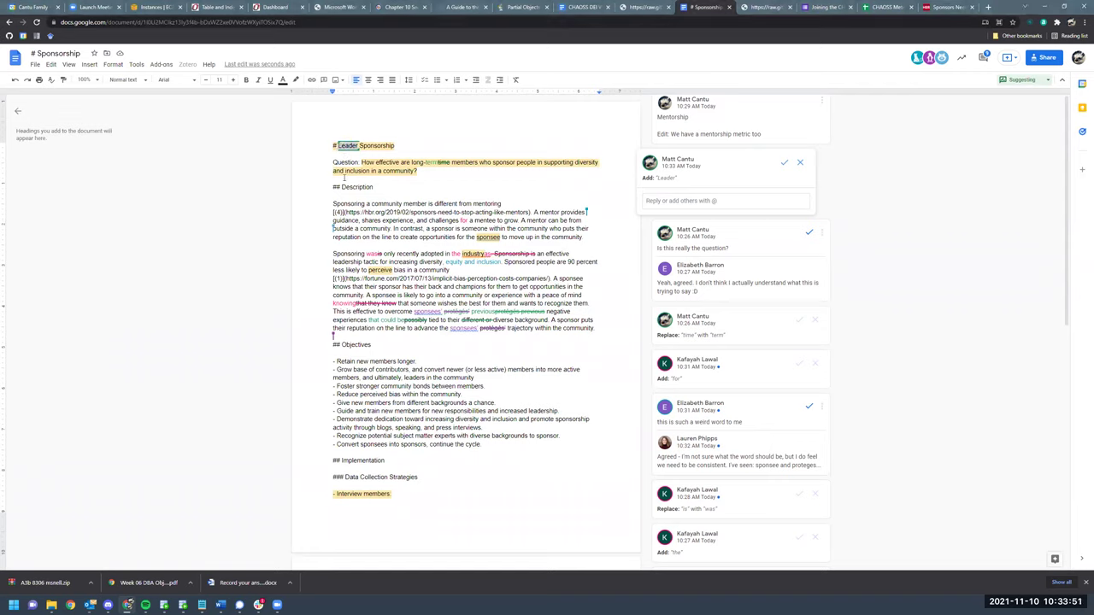
{"action": "type", "text": "Personal"}
{"action": "scroll", "coordinate": [457, 270], "scroll_direction": "down", "scroll_amount": 10}
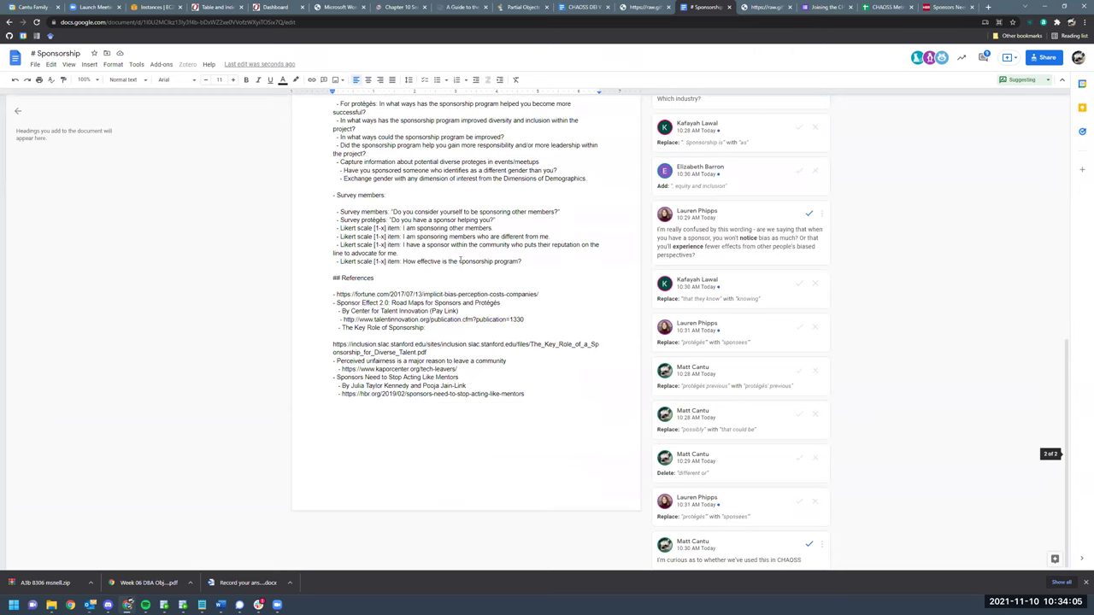
{"action": "scroll", "coordinate": [450, 268], "scroll_direction": "up", "scroll_amount": 10}
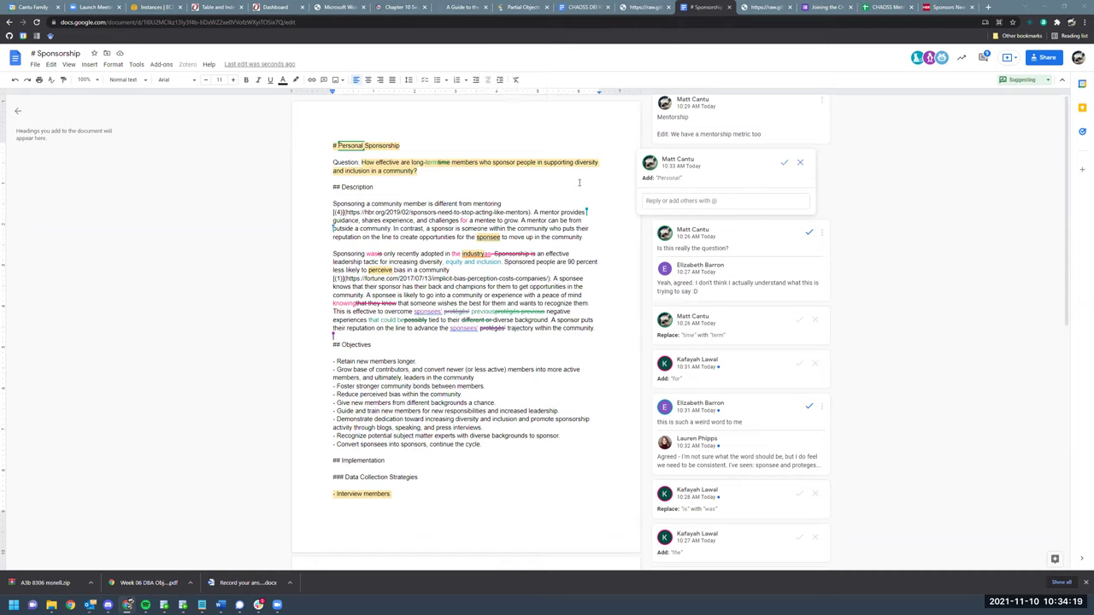
{"action": "left_click", "coordinate": [901, 294]}
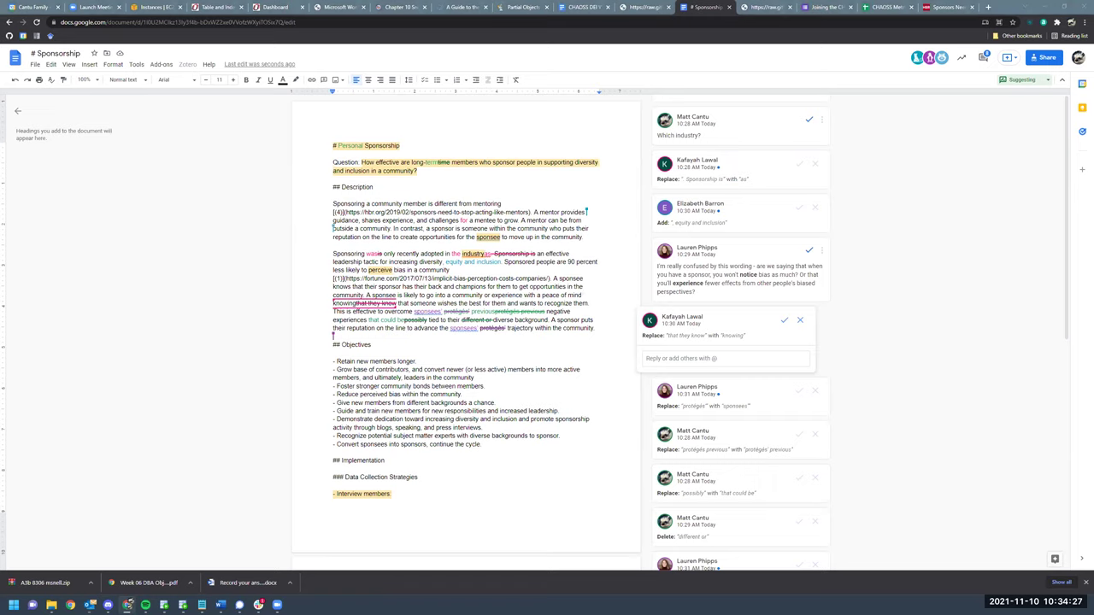
In the CHAOSS DEI WG minutes, add the sub-item "Confused about the meaning of this metric" below the Sponsorship document link.
{"action": "left_click", "coordinate": [603, 6]}
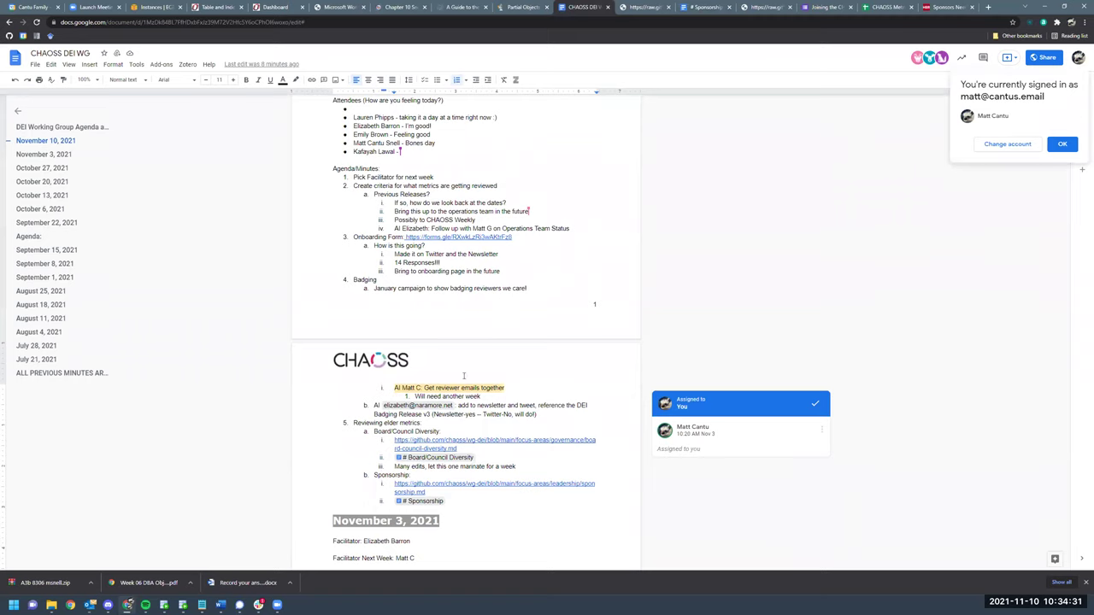
{"action": "key", "text": "Return"}
{"action": "type", "text": "Con"}
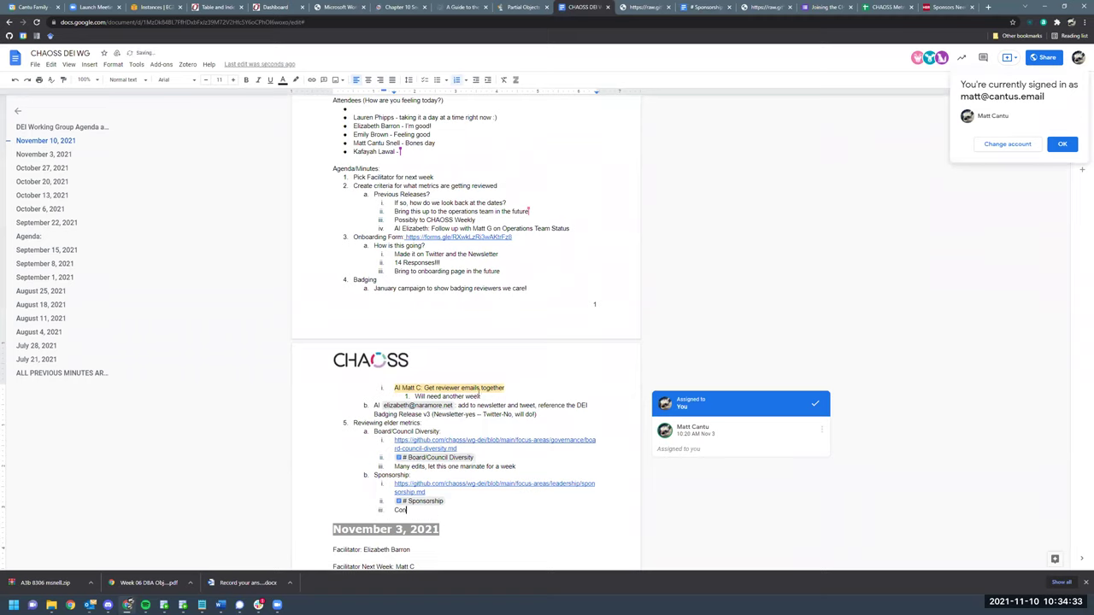
{"action": "type", "text": "fused about the meaning of this metric"}
{"action": "scroll", "coordinate": [366, 308], "scroll_direction": "down", "scroll_amount": 1}
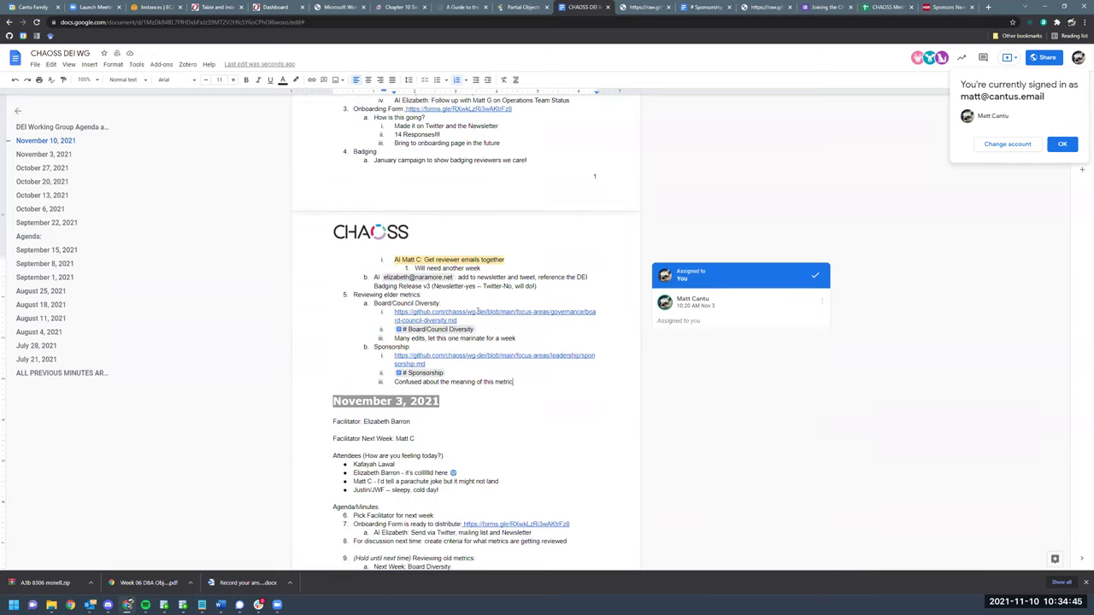
{"action": "scroll", "coordinate": [506, 327], "scroll_direction": "up", "scroll_amount": 2}
{"action": "scroll", "coordinate": [505, 327], "scroll_direction": "up", "scroll_amount": 3}
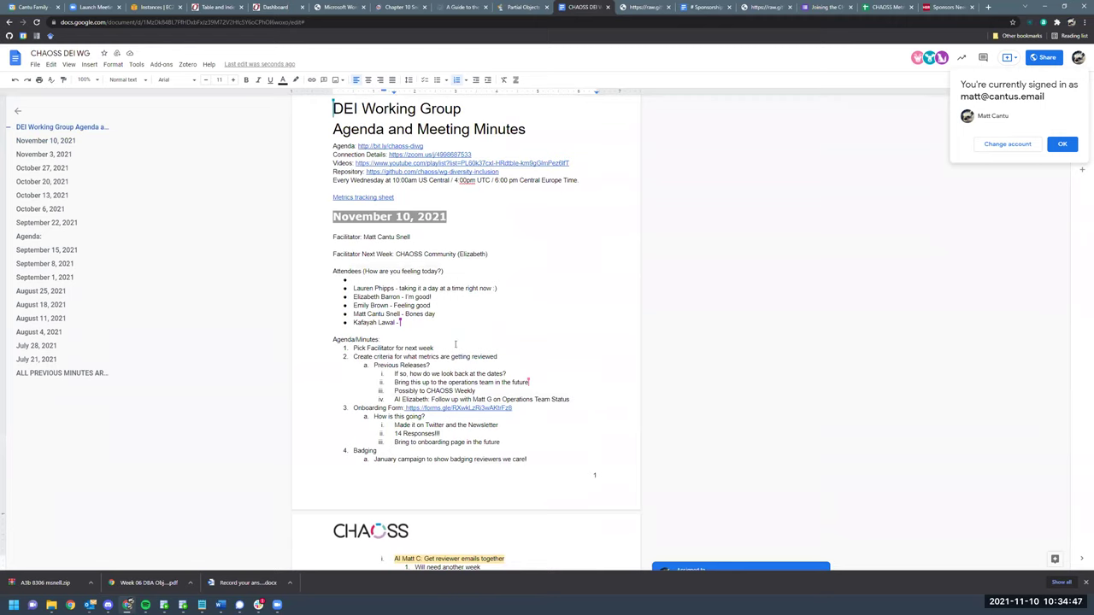